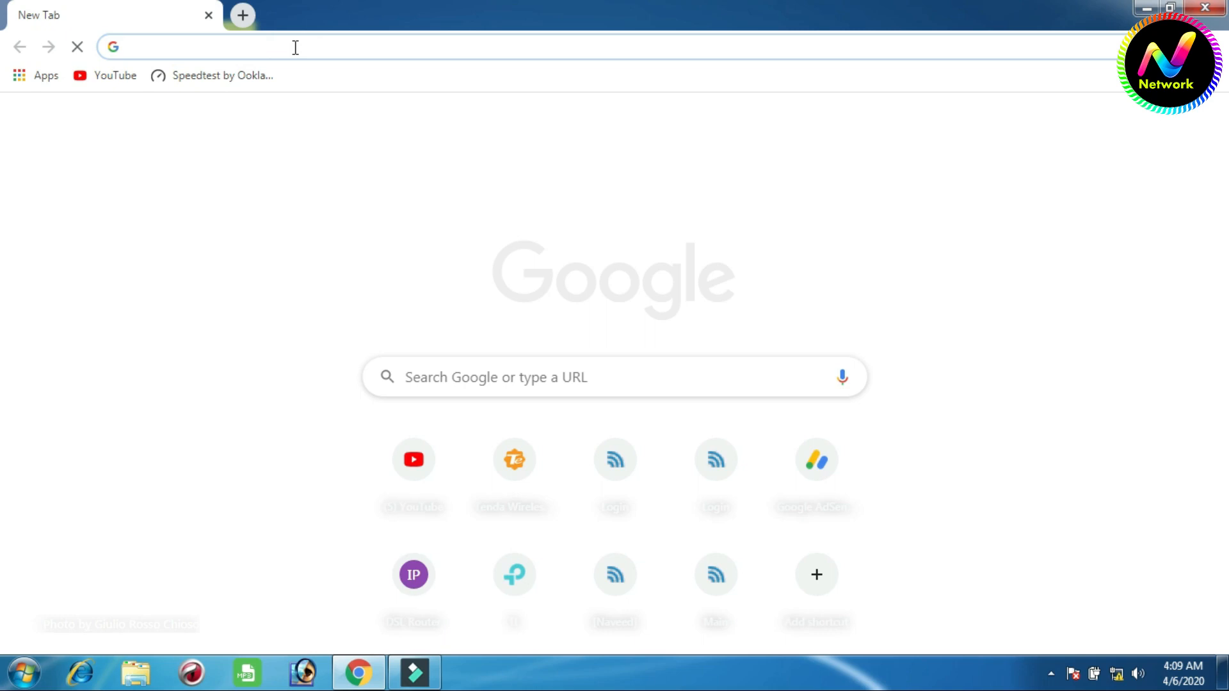
- Open the router's administration page at 192.168.1.1
{"action": "type", "text": "192.168."}
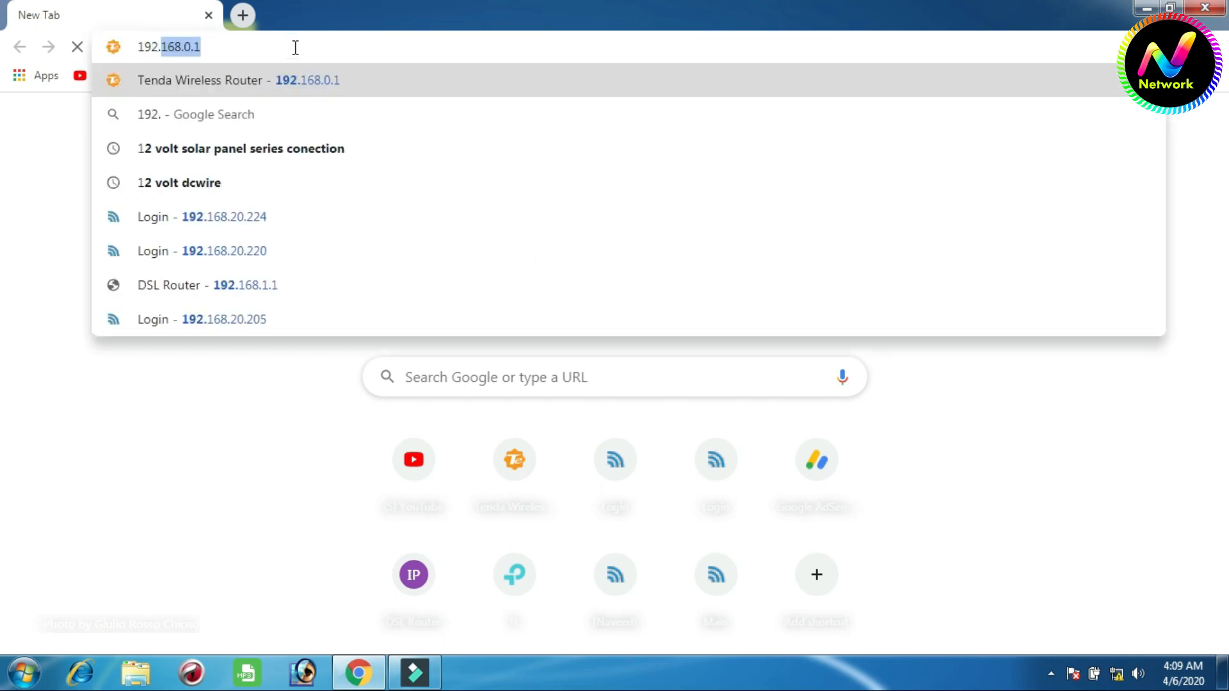
{"action": "type", "text": "1.1"}
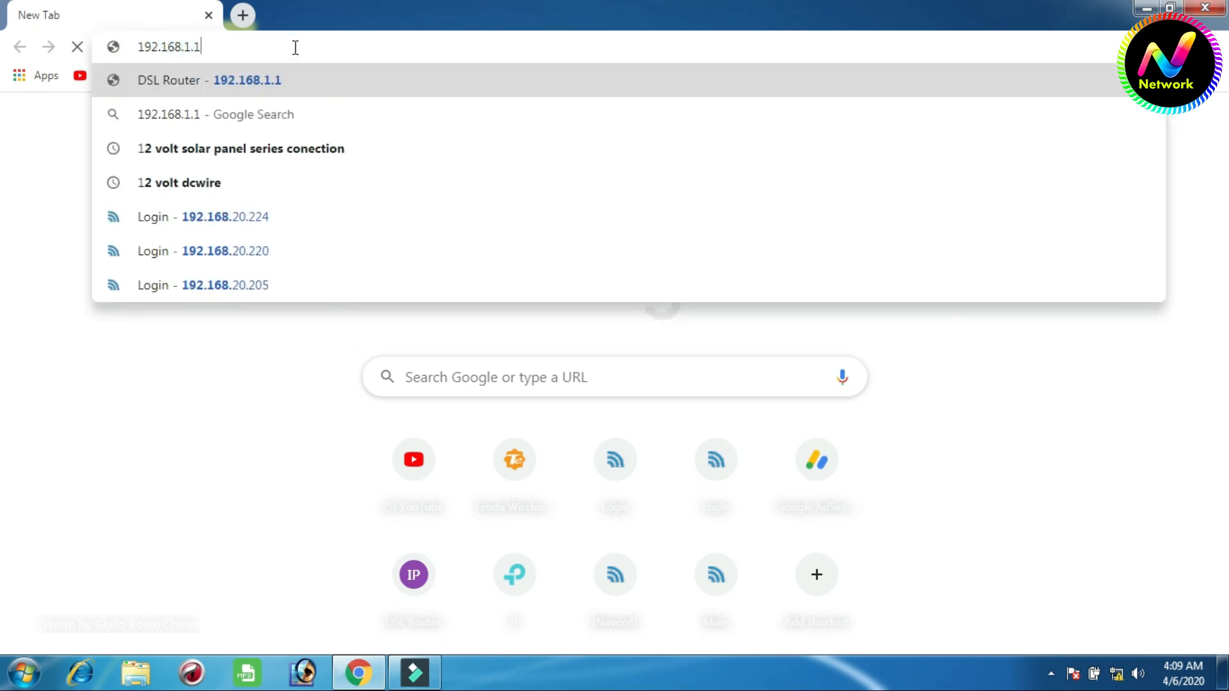
{"action": "key", "text": "Return"}
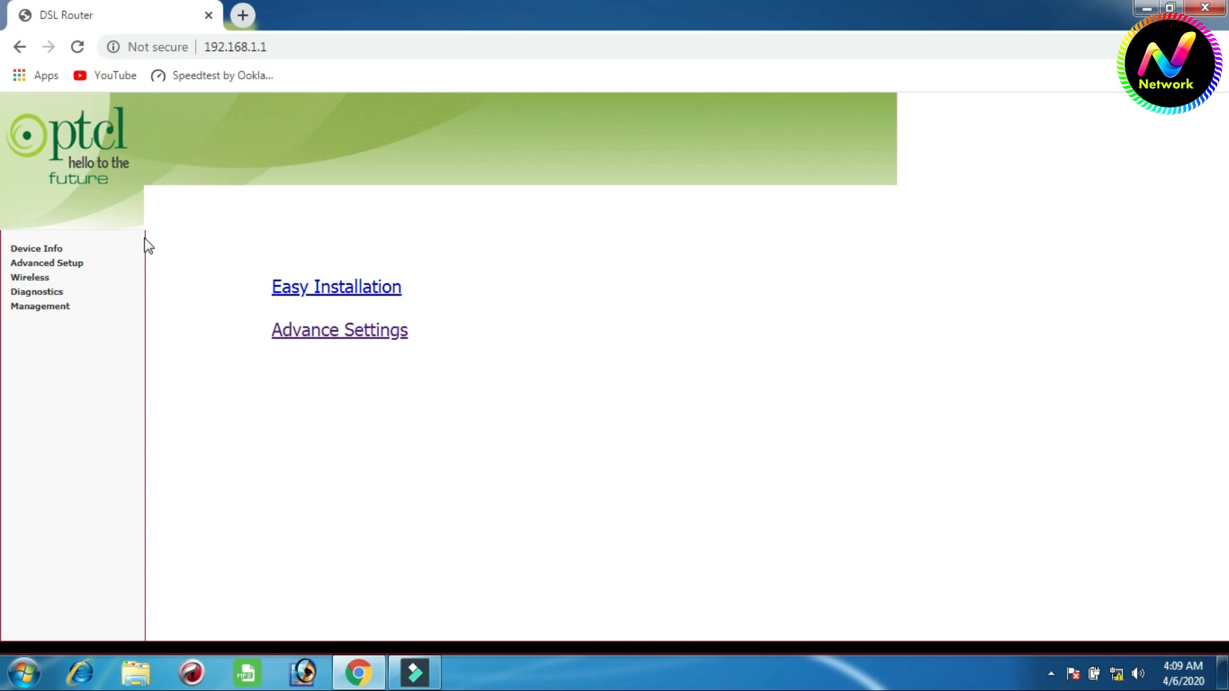
- Add an ETH WAN layer 2 interface on port eth0/ETH4 in the advanced setup and save it
{"action": "left_click", "coordinate": [75, 265]}
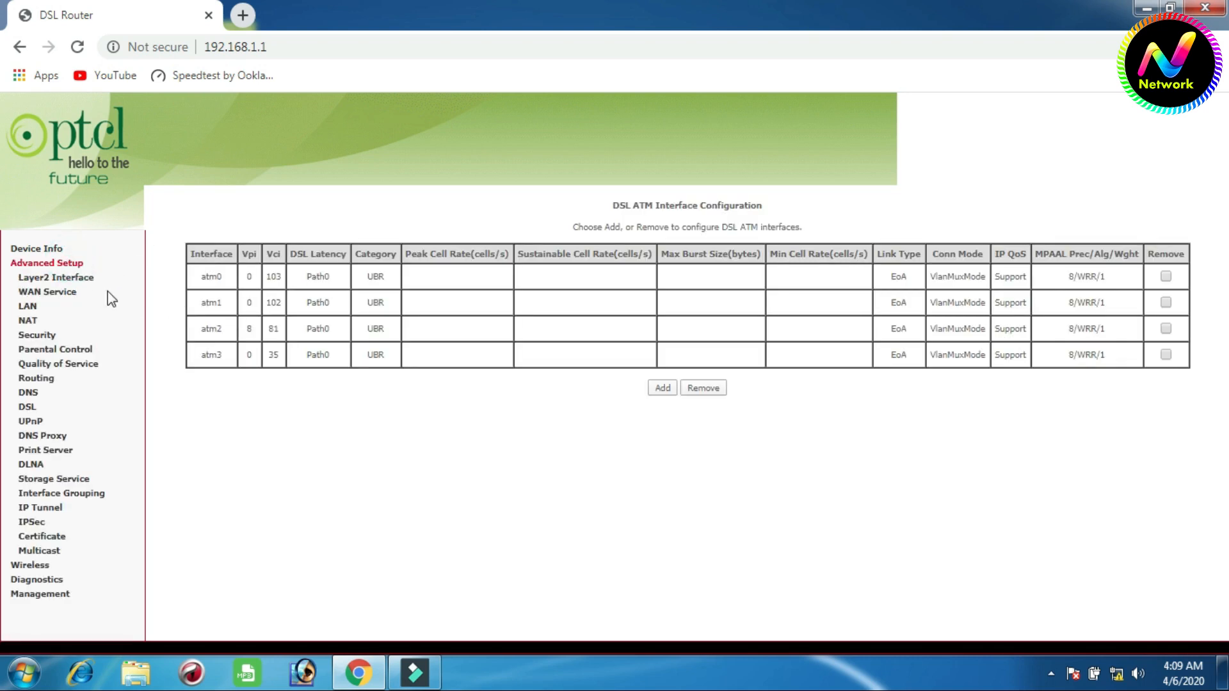
{"action": "left_click", "coordinate": [76, 283]}
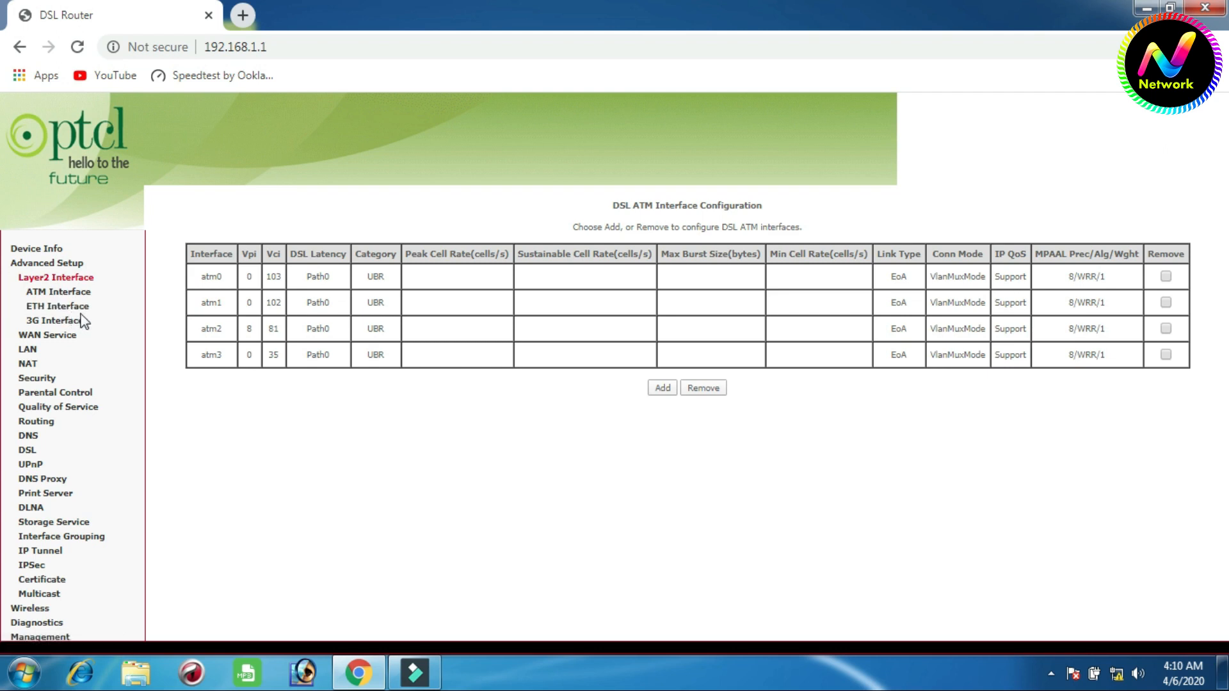
{"action": "left_click", "coordinate": [71, 312]}
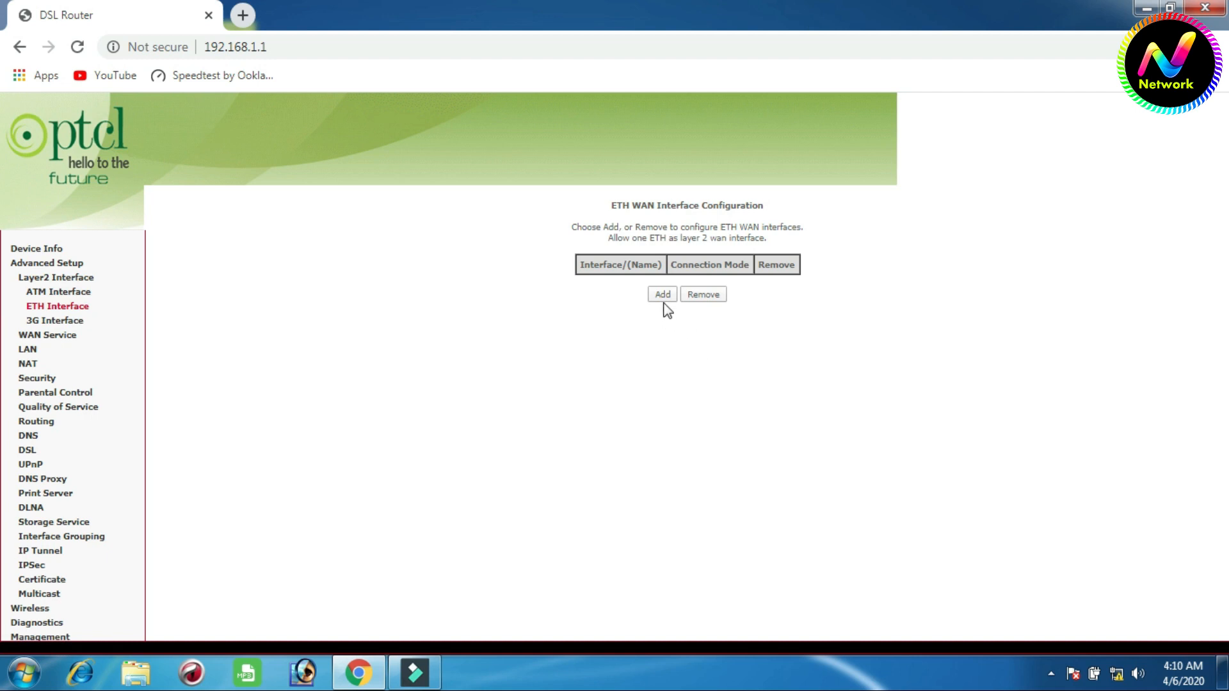
{"action": "left_click", "coordinate": [662, 295]}
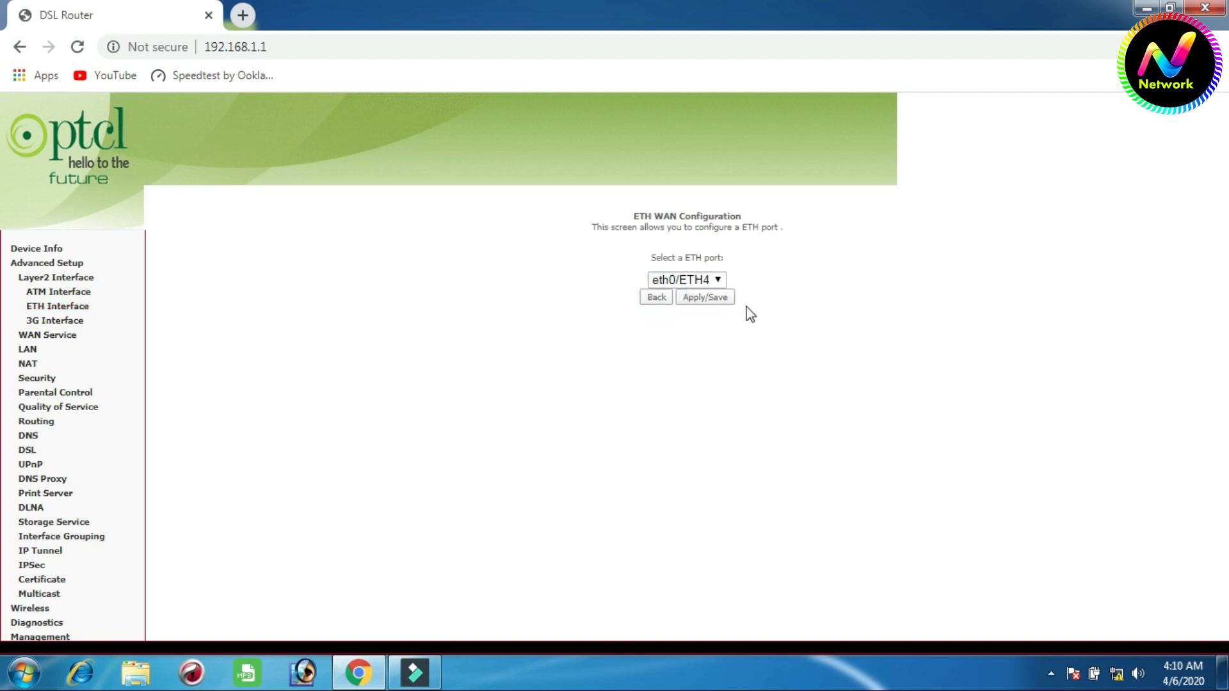
{"action": "left_click", "coordinate": [719, 280]}
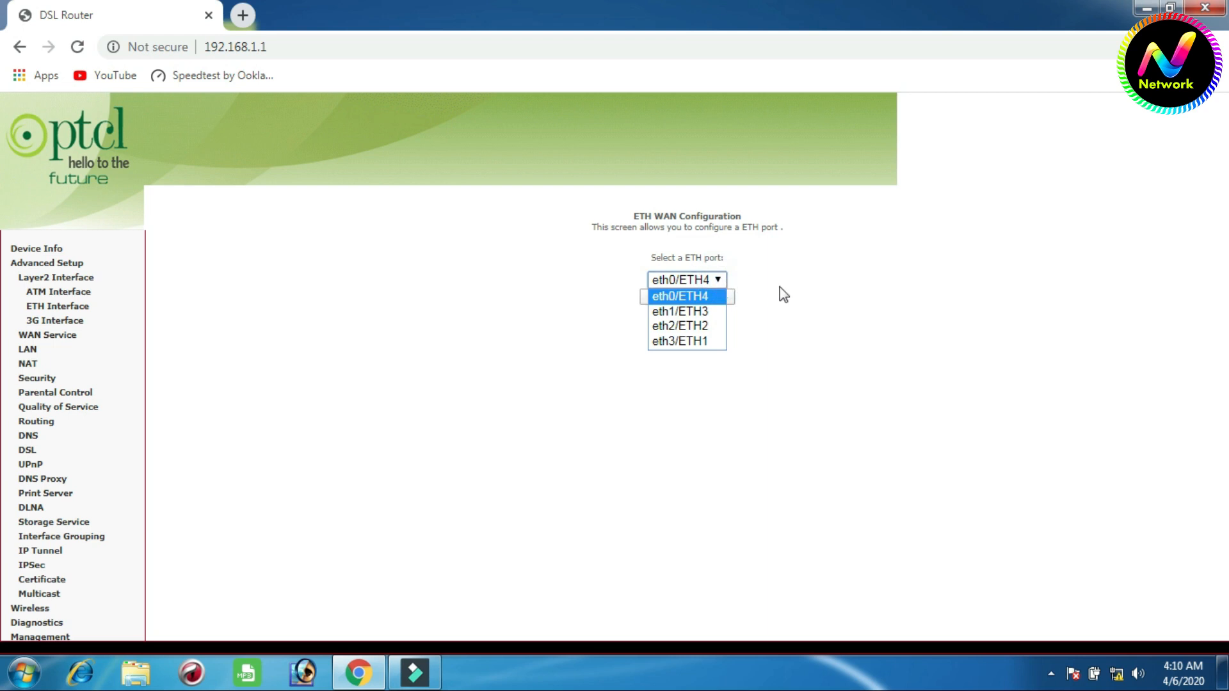
{"action": "left_click", "coordinate": [780, 287]}
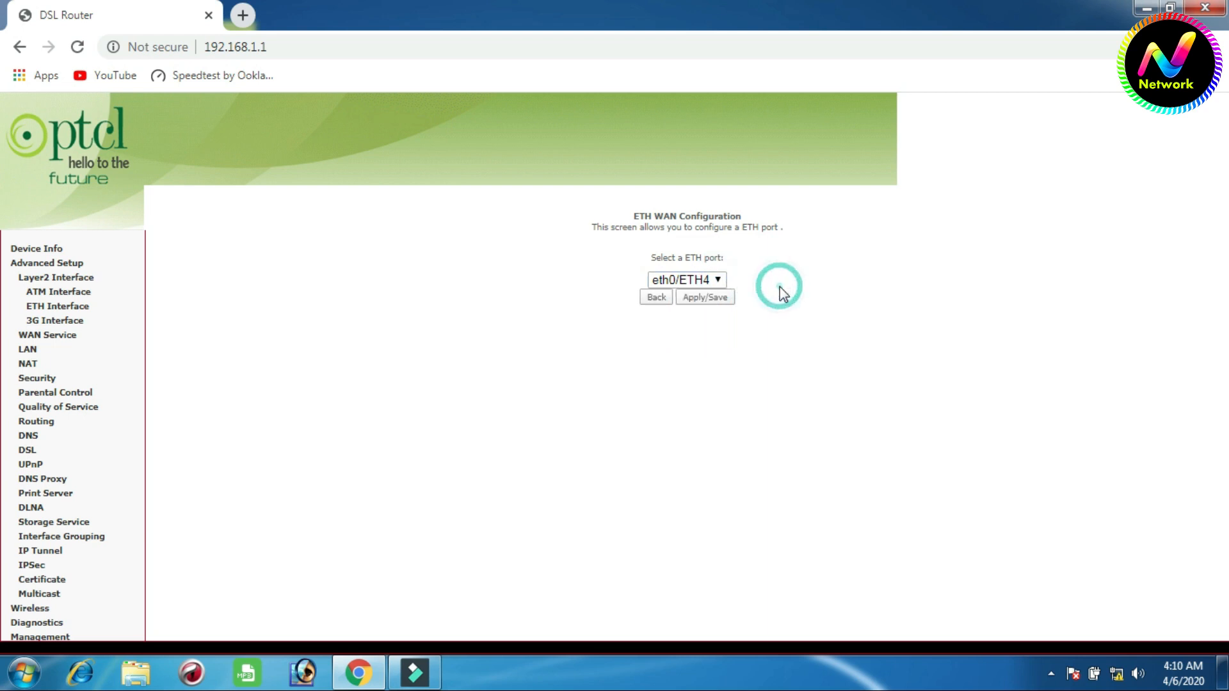
{"action": "left_click", "coordinate": [718, 281]}
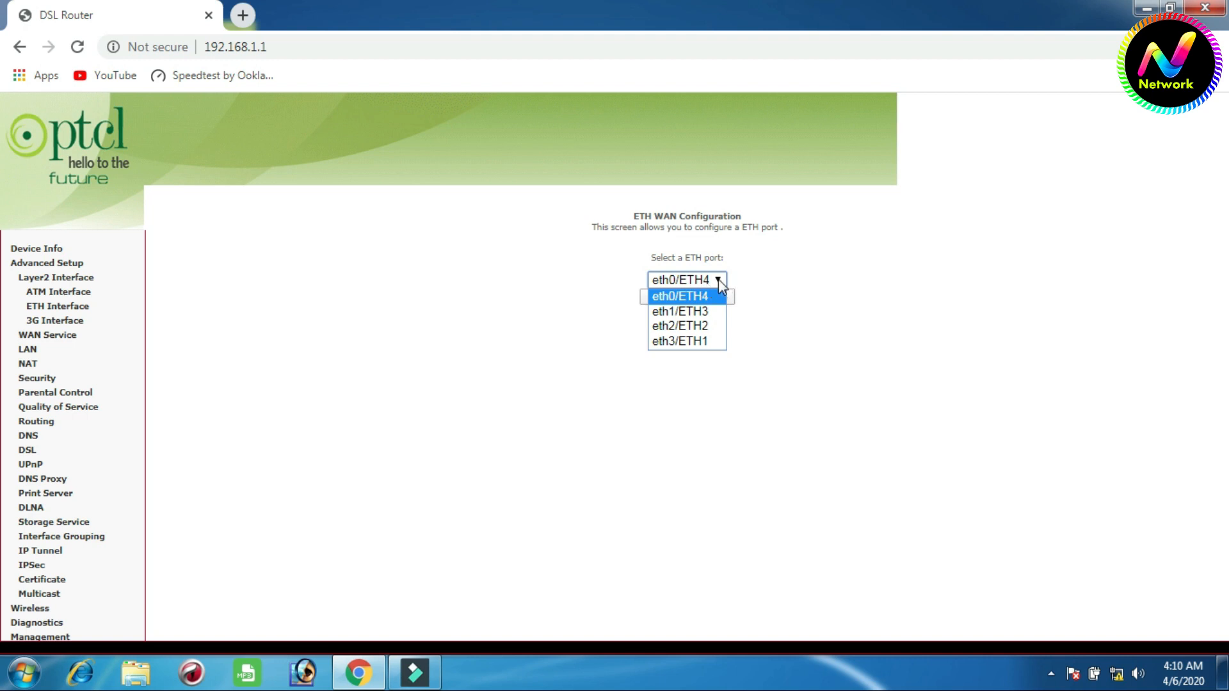
{"action": "left_click", "coordinate": [719, 279]}
{"action": "left_click", "coordinate": [701, 298]}
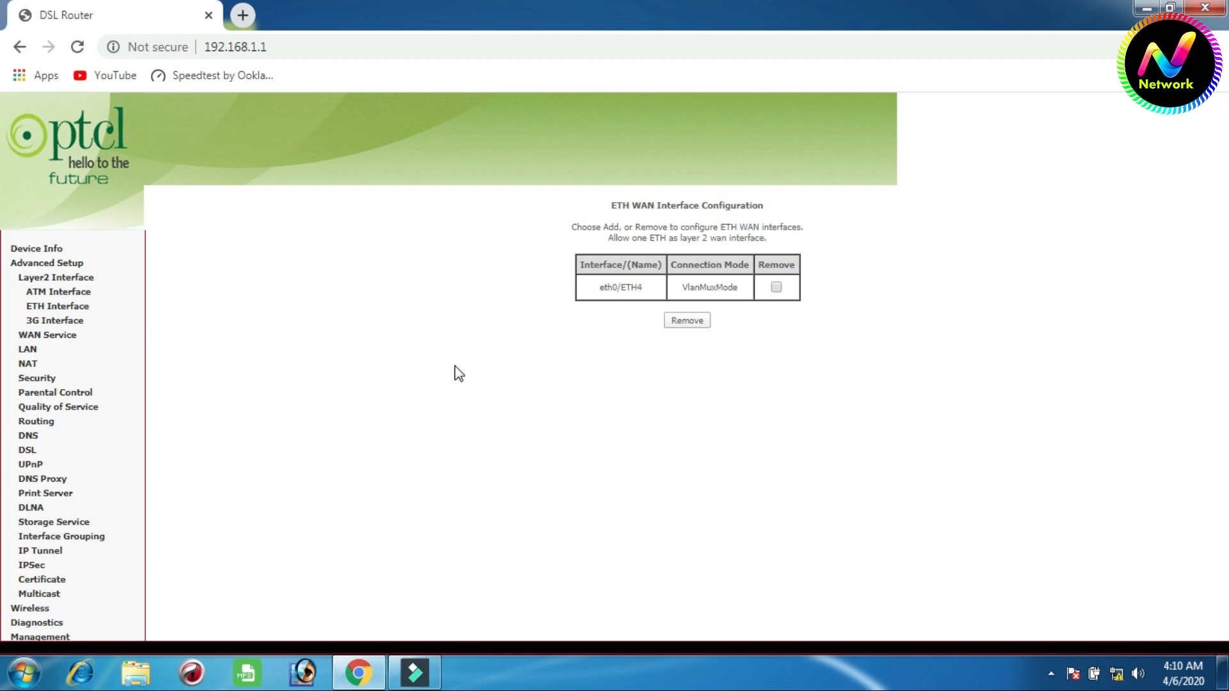
- Remove all four existing WAN services: atm1.1, atm3.1, ppp0.1 and ppp1.1
{"action": "left_click", "coordinate": [67, 344]}
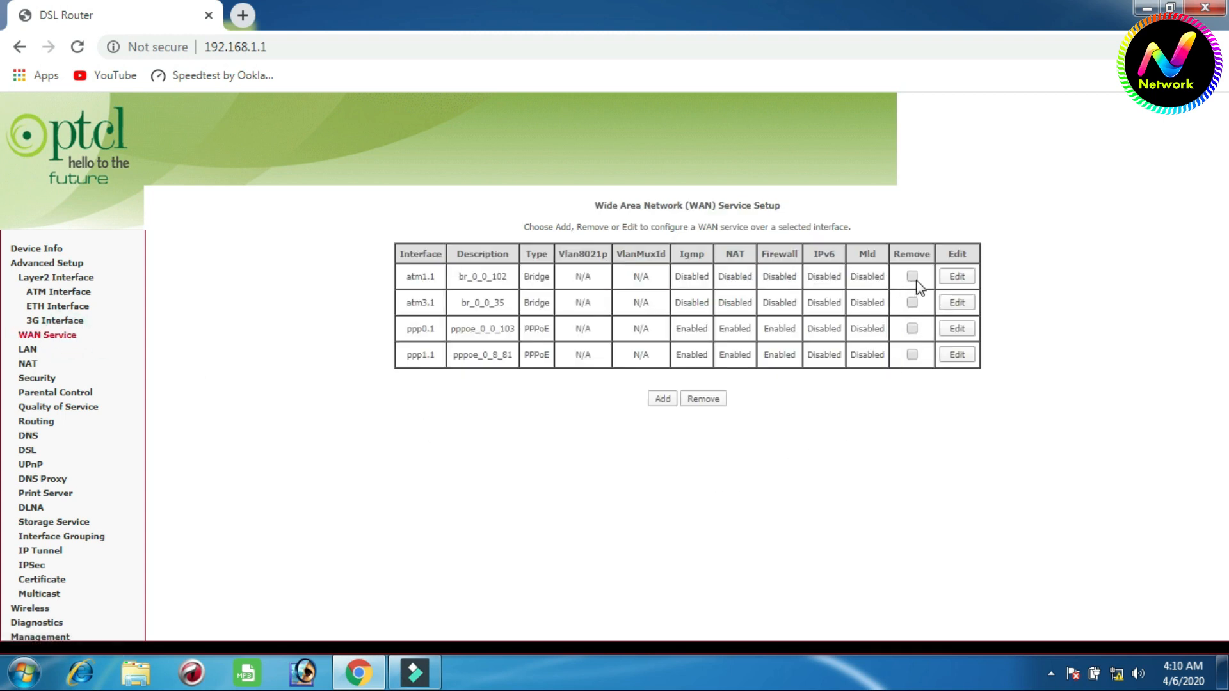
{"action": "left_click", "coordinate": [912, 302]}
{"action": "left_click", "coordinate": [912, 328]}
{"action": "left_click", "coordinate": [911, 354]}
{"action": "left_click", "coordinate": [703, 400]}
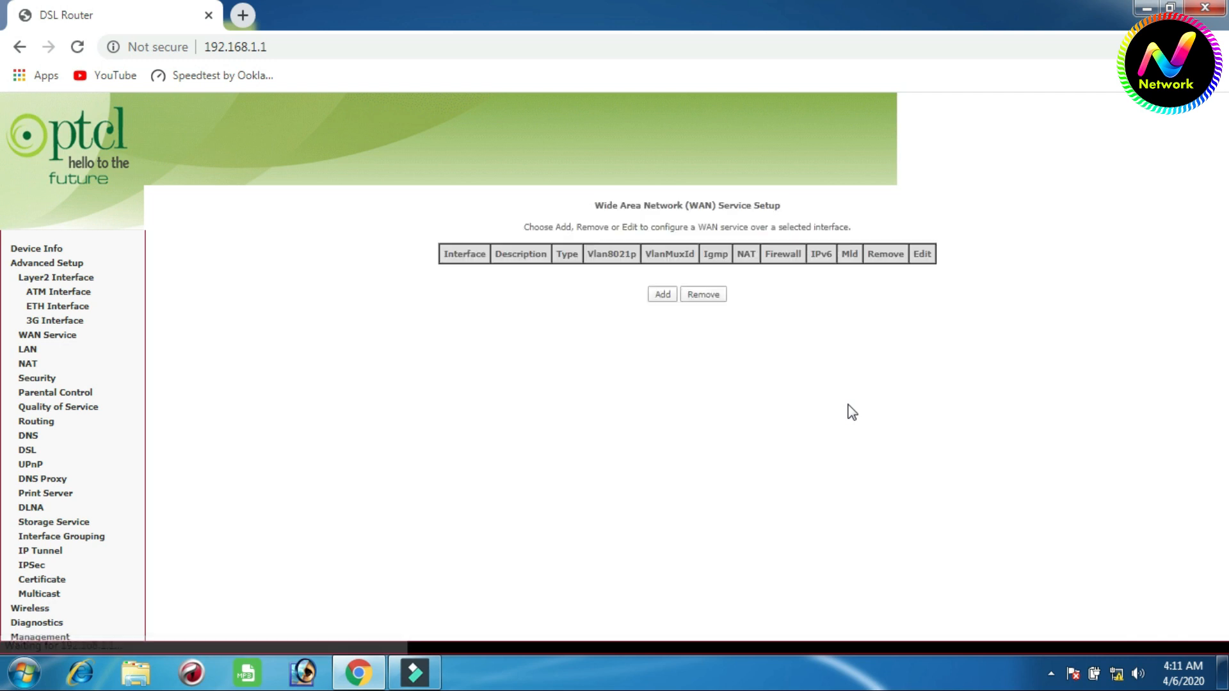
- Start a new WAN service over eth0/ETH4 with IP over Ethernet as the service type
{"action": "left_click", "coordinate": [662, 301]}
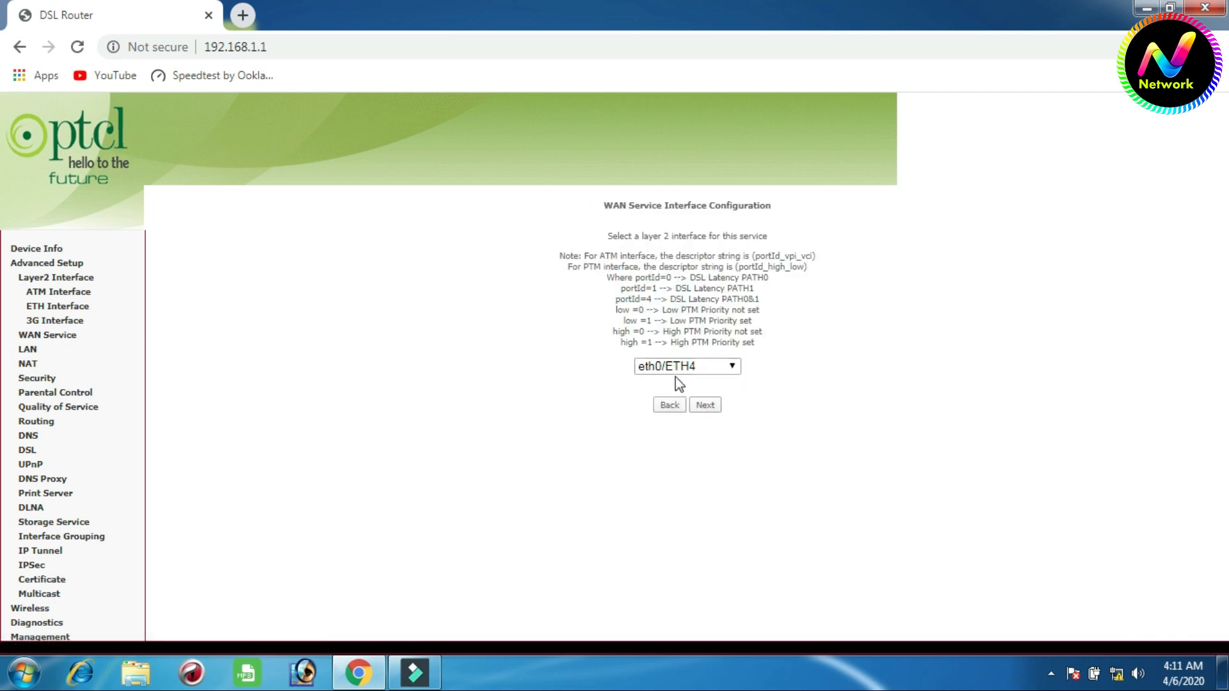
{"action": "left_click", "coordinate": [706, 407]}
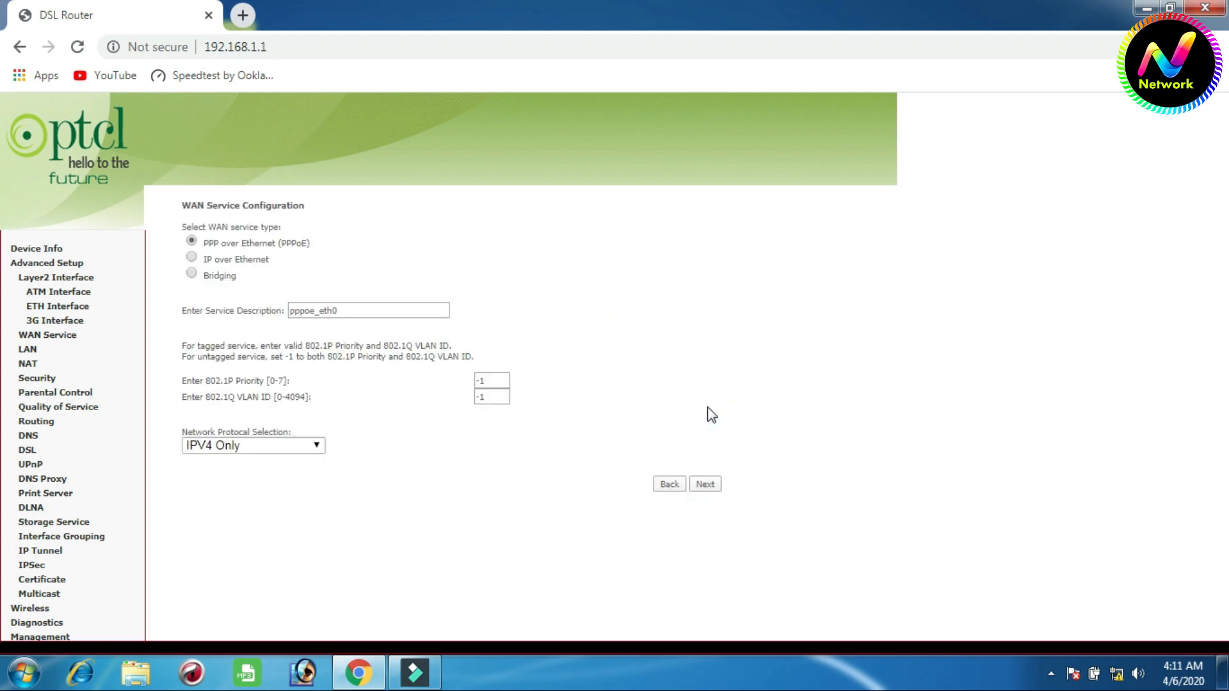
{"action": "left_click", "coordinate": [192, 257]}
{"action": "left_click", "coordinate": [706, 486]}
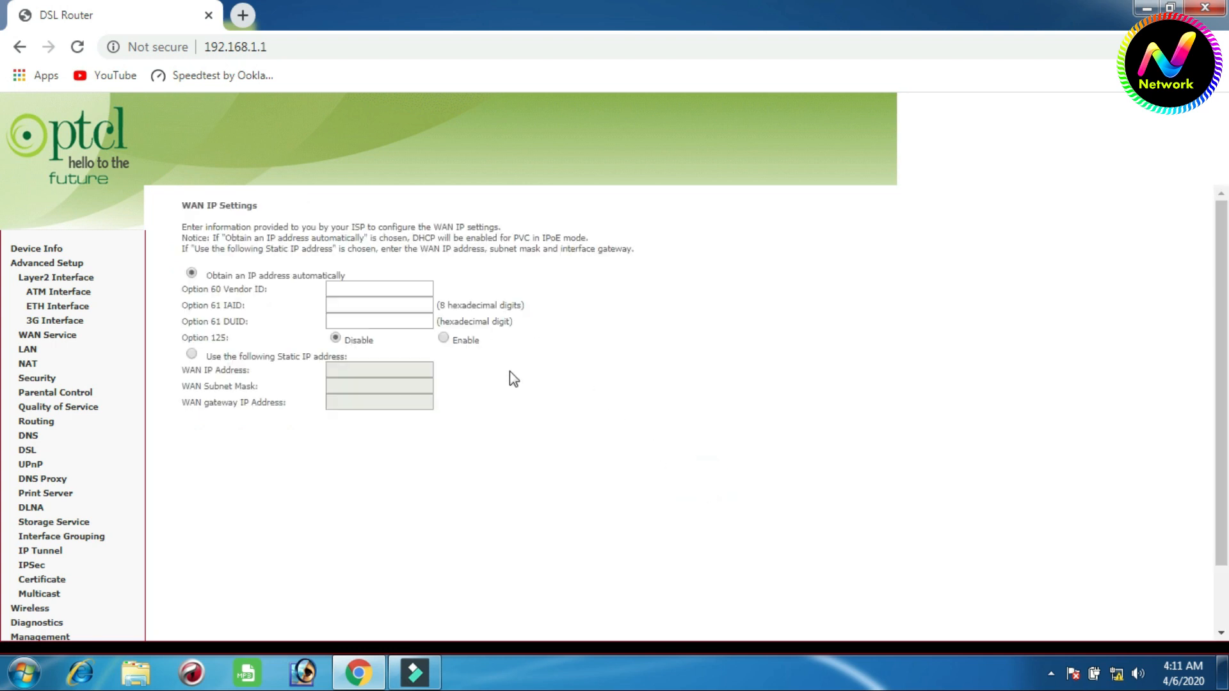
- Keep automatic IP addressing, and enable Fullcone NAT and No Multicast VLAN Filter for the WAN service
{"action": "scroll", "coordinate": [658, 527], "scroll_direction": "down", "scroll_amount": 2}
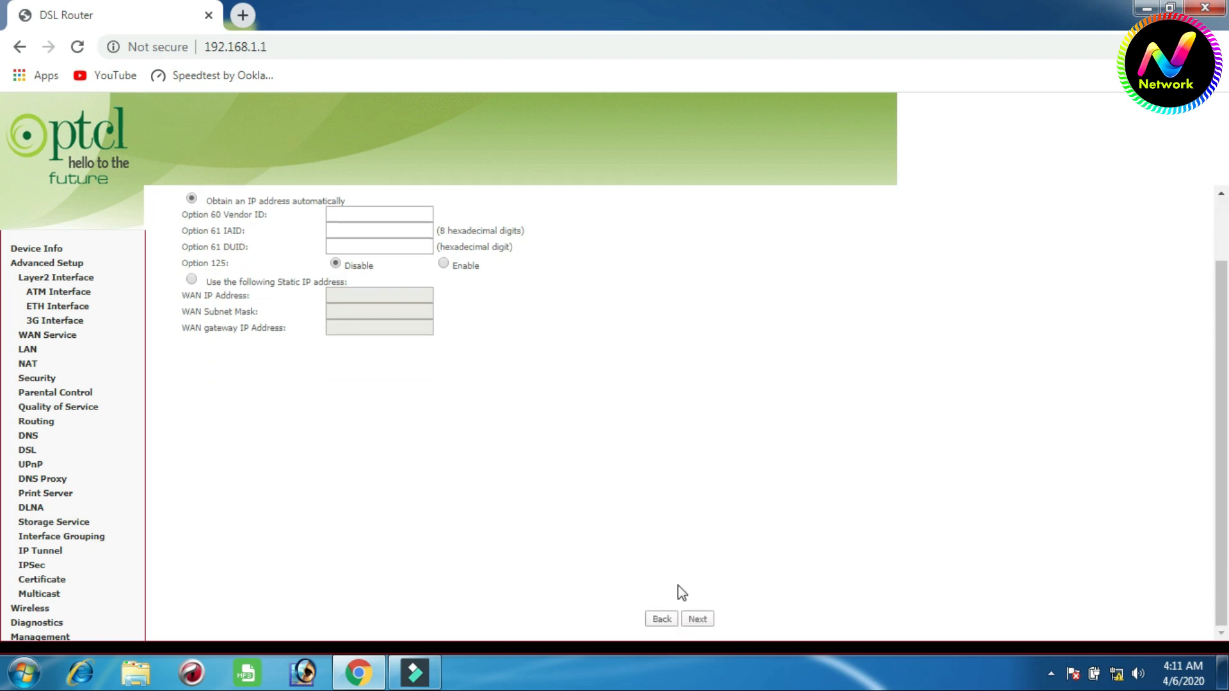
{"action": "left_click", "coordinate": [697, 619]}
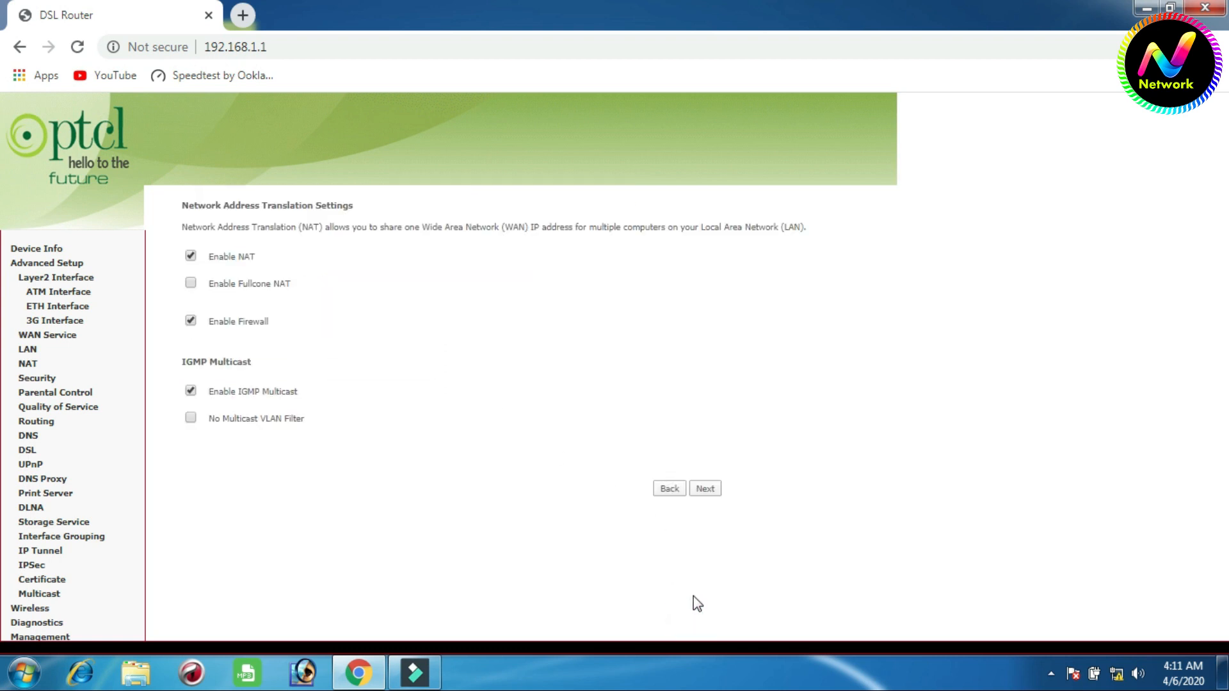
{"action": "left_click", "coordinate": [192, 283]}
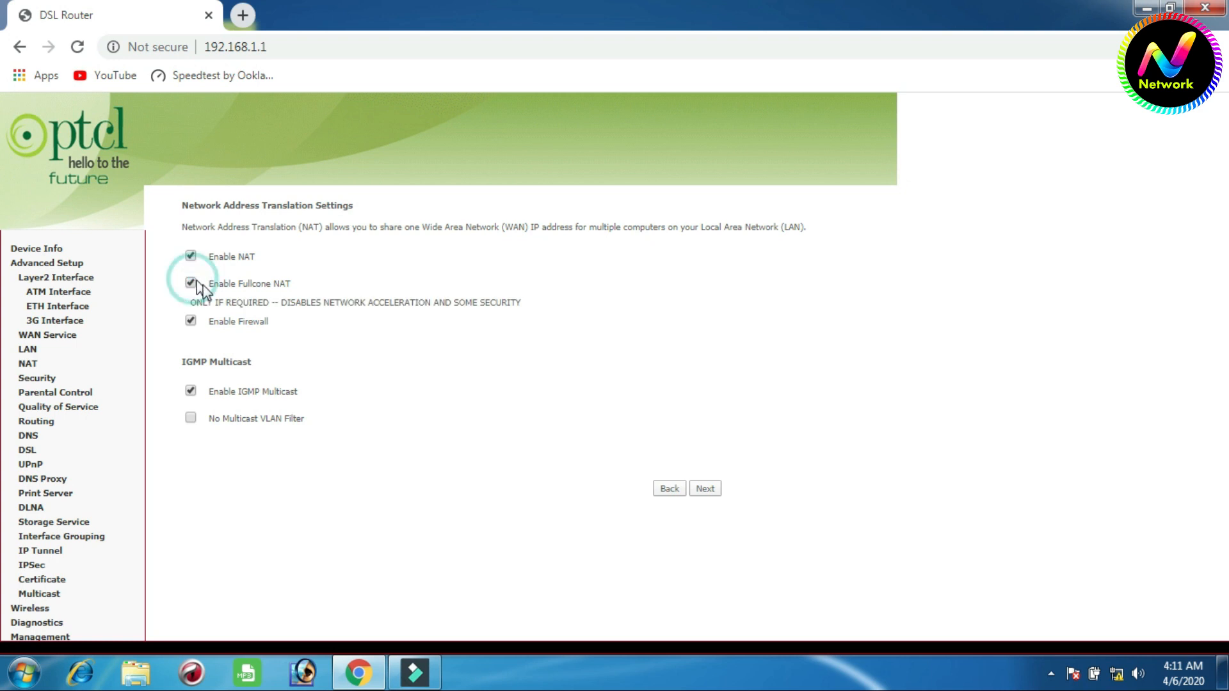
{"action": "left_click", "coordinate": [191, 418]}
{"action": "left_click", "coordinate": [707, 490]}
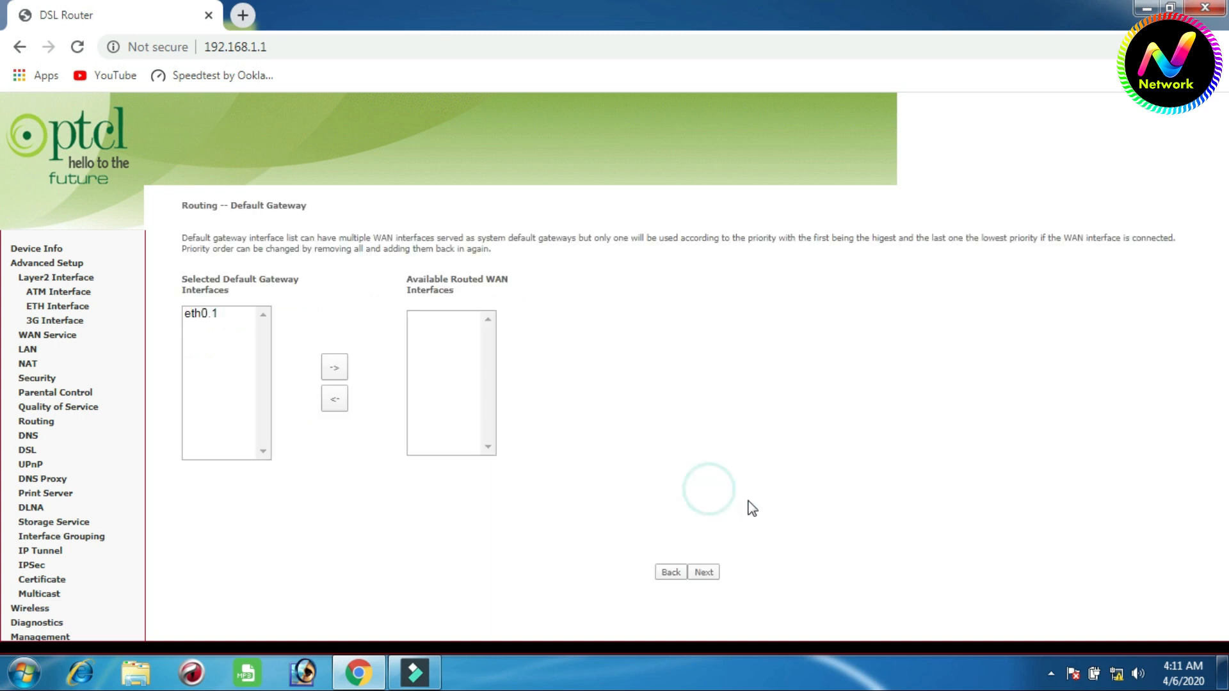
- Accept eth0.1 as default gateway and DNS interface, and save the new WAN service
{"action": "left_click", "coordinate": [715, 578]}
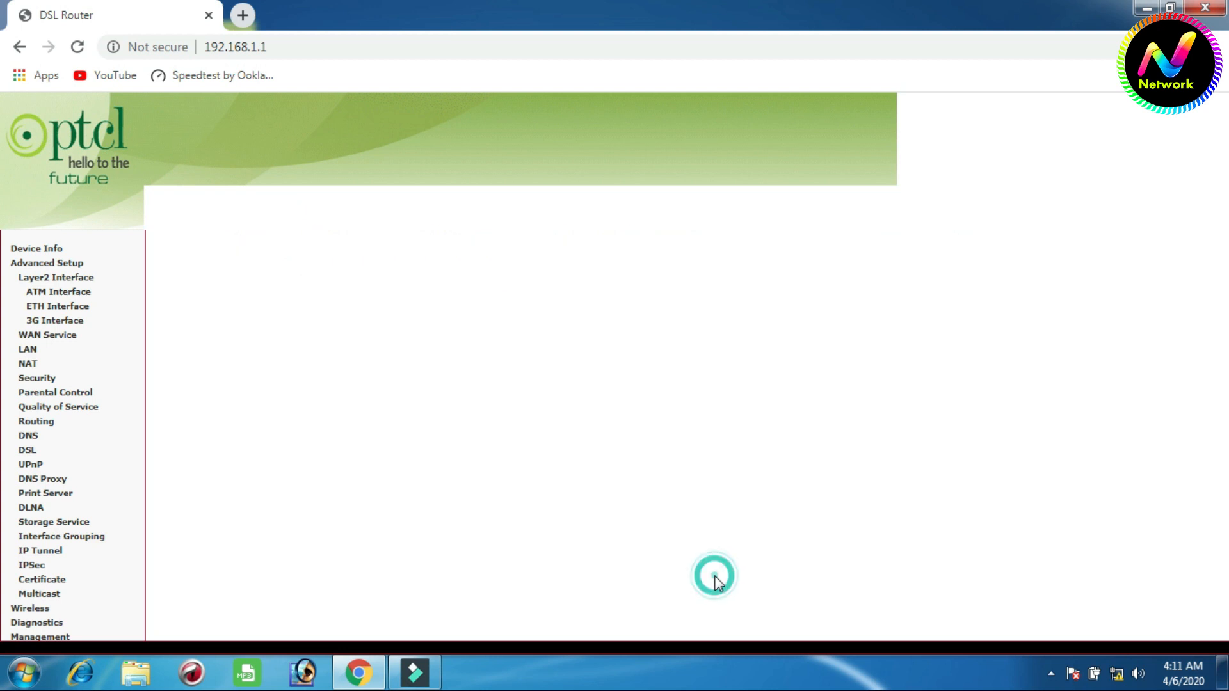
{"action": "scroll", "coordinate": [640, 562], "scroll_direction": "down", "scroll_amount": 2}
{"action": "scroll", "coordinate": [639, 554], "scroll_direction": "down", "scroll_amount": 1}
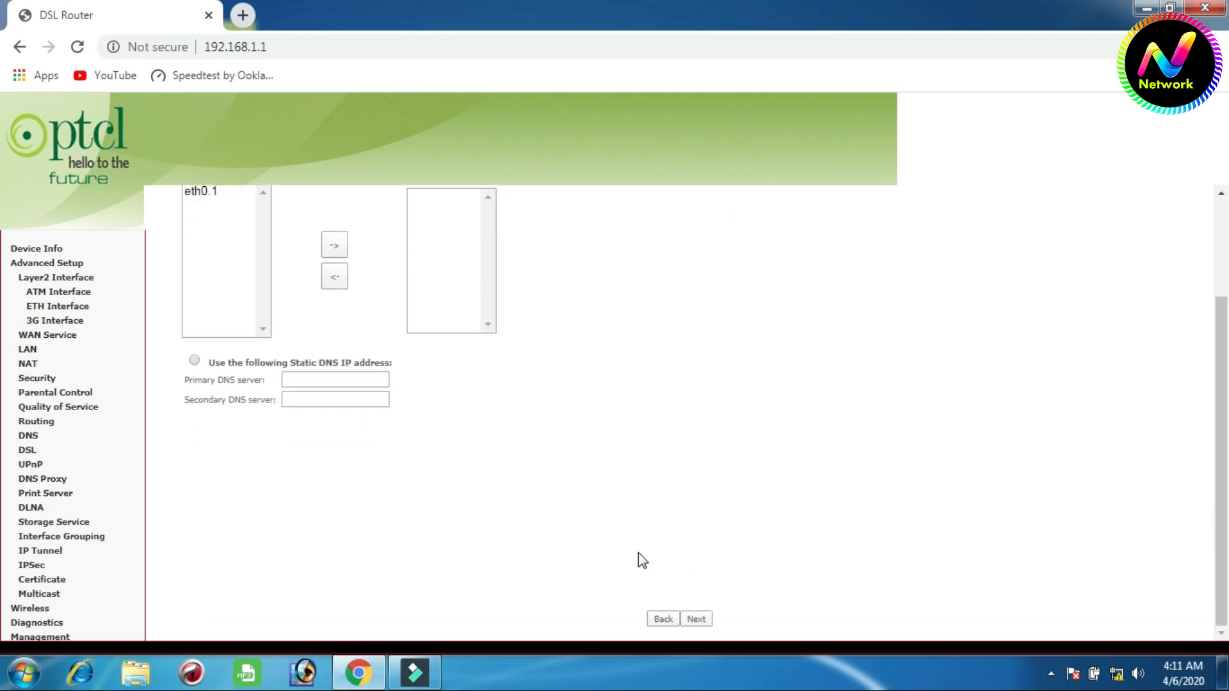
{"action": "left_click", "coordinate": [697, 619]}
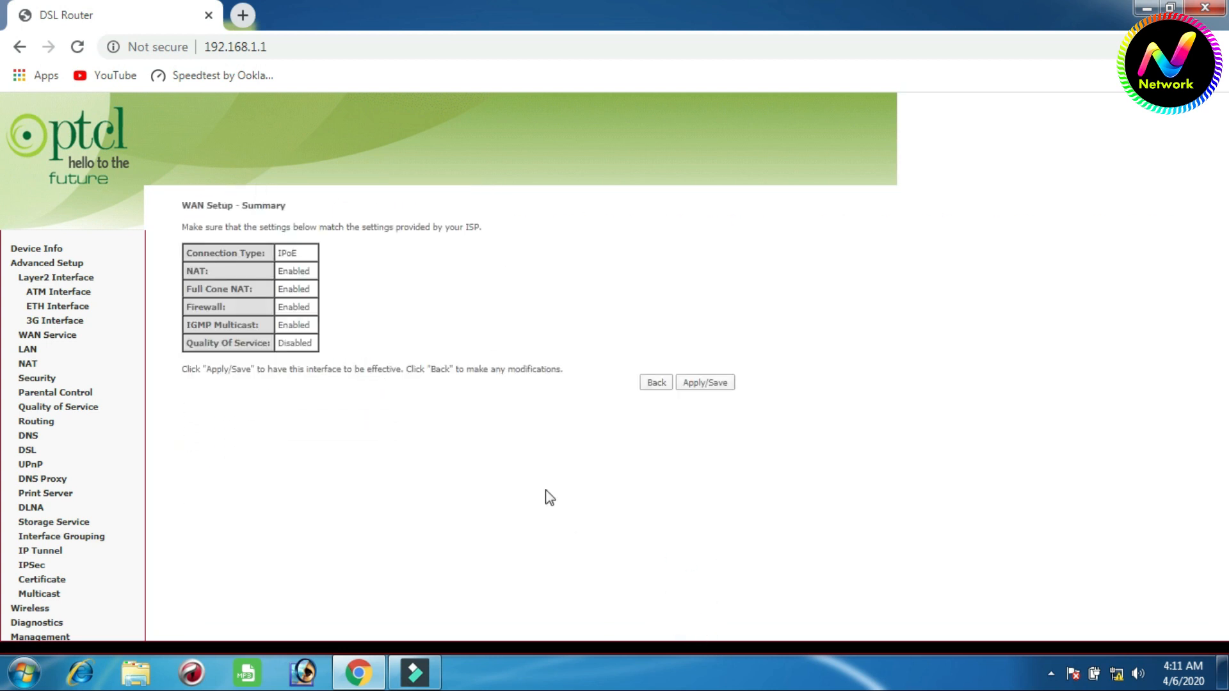
{"action": "left_click", "coordinate": [707, 385]}
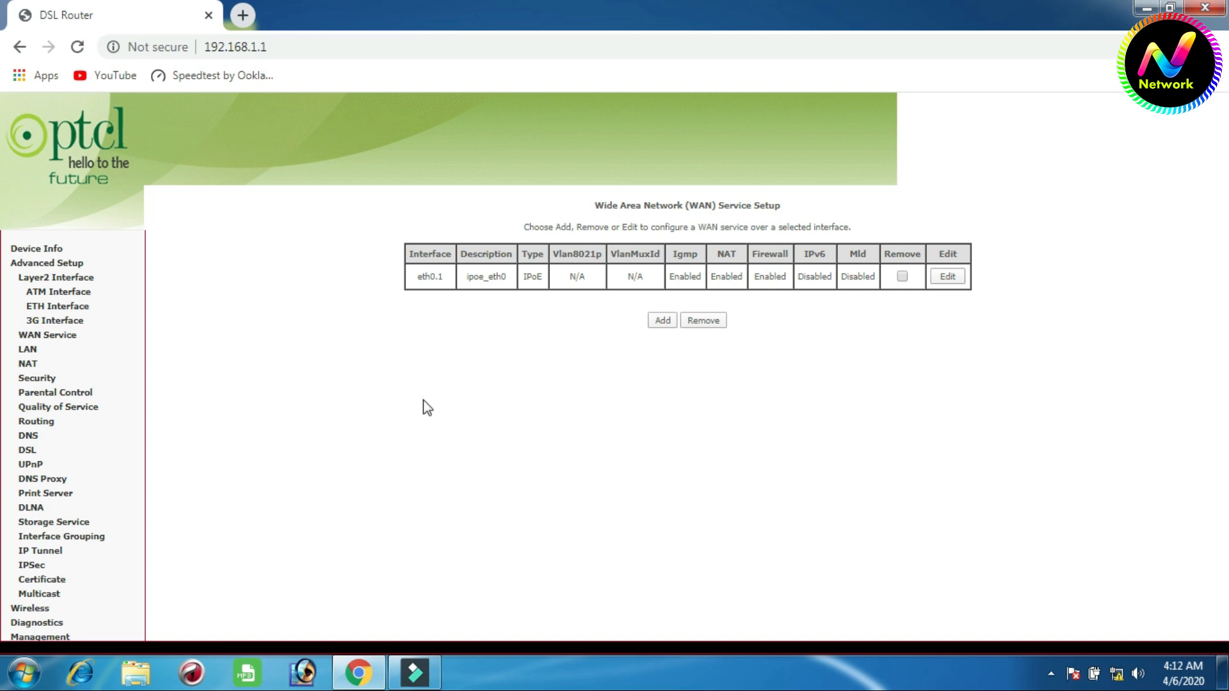
- Review the basic wireless settings and the network's SSID field
{"action": "left_click", "coordinate": [38, 611]}
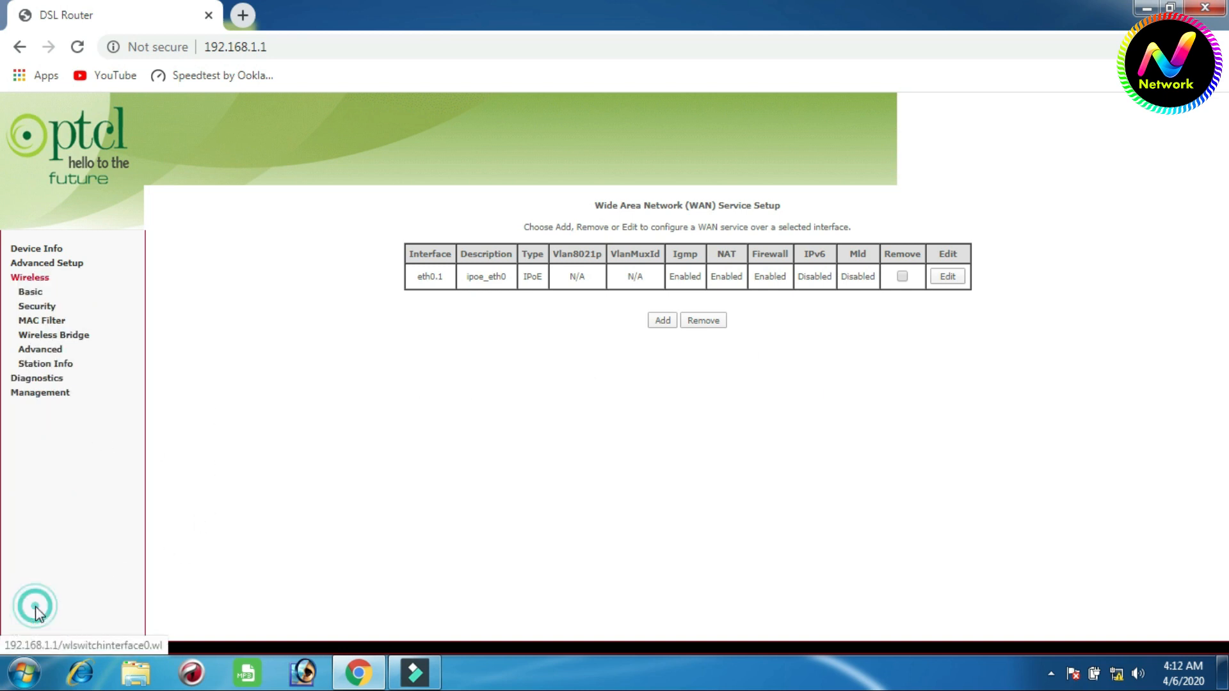
{"action": "scroll", "coordinate": [617, 403], "scroll_direction": "down", "scroll_amount": 1}
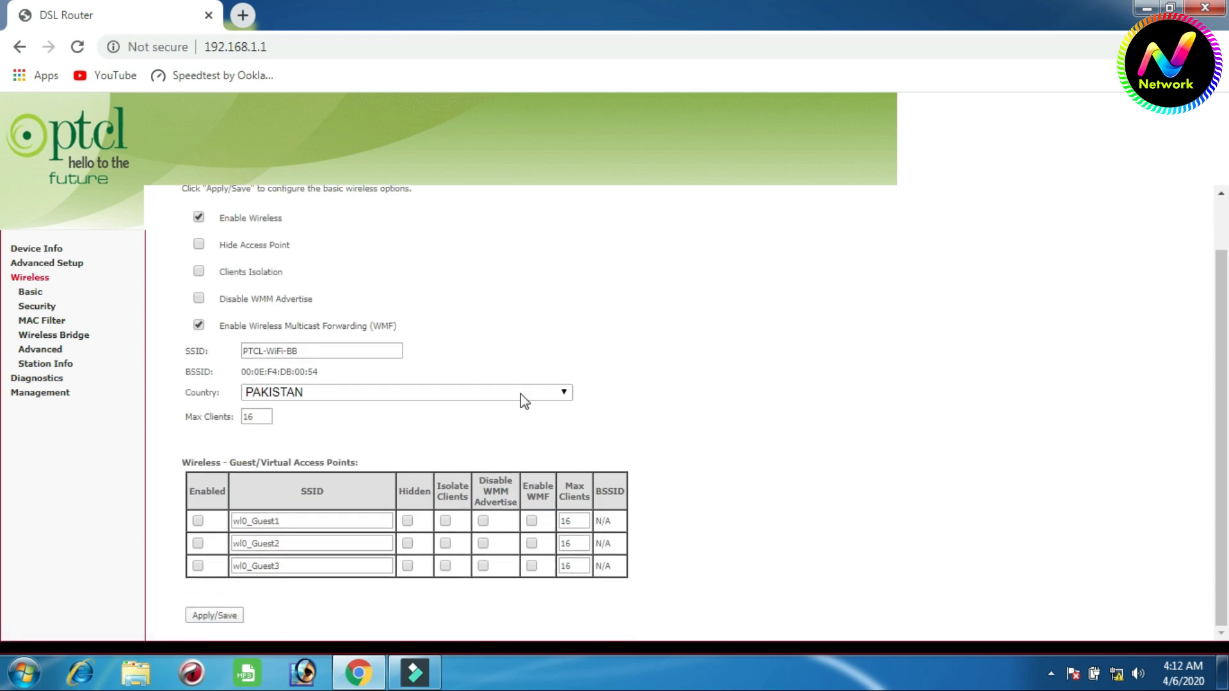
{"action": "left_click", "coordinate": [324, 351]}
{"action": "triple_click", "coordinate": [324, 350]}
{"action": "left_click", "coordinate": [686, 355]}
- Examine the wireless security settings and display the WPA/WAPI passphrase for the PTCL-WiFi-BB network
{"action": "left_click", "coordinate": [49, 308]}
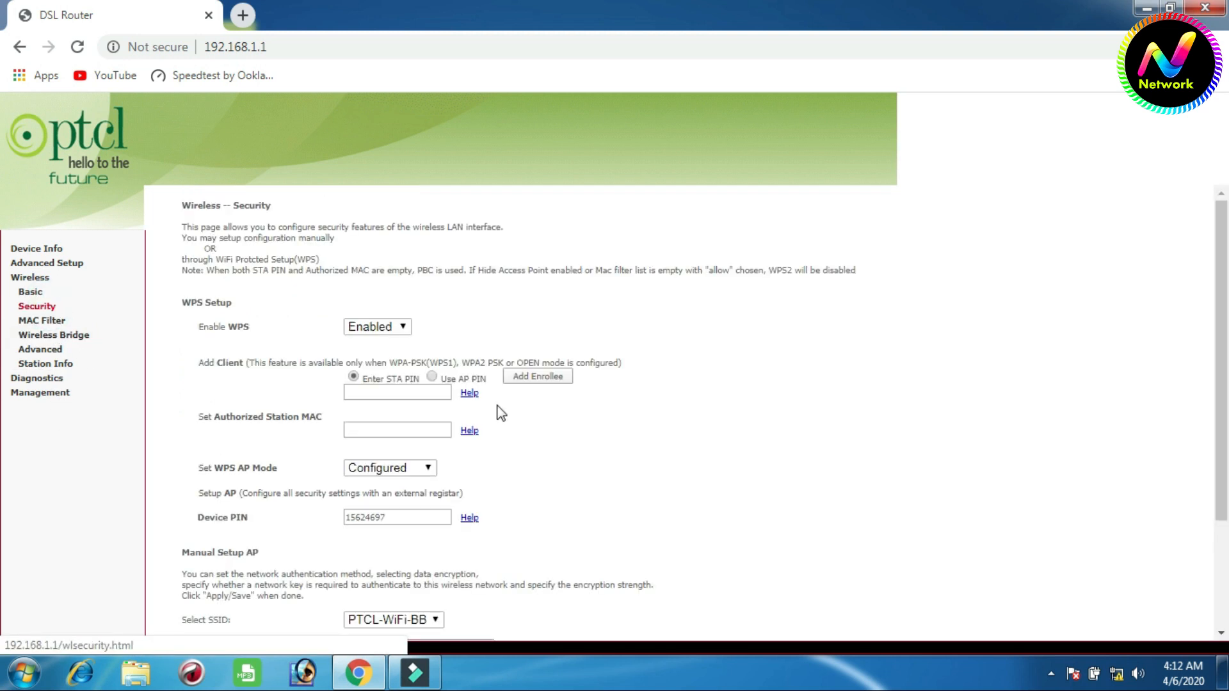
{"action": "scroll", "coordinate": [729, 453], "scroll_direction": "down", "scroll_amount": 5}
{"action": "double_click", "coordinate": [403, 524]}
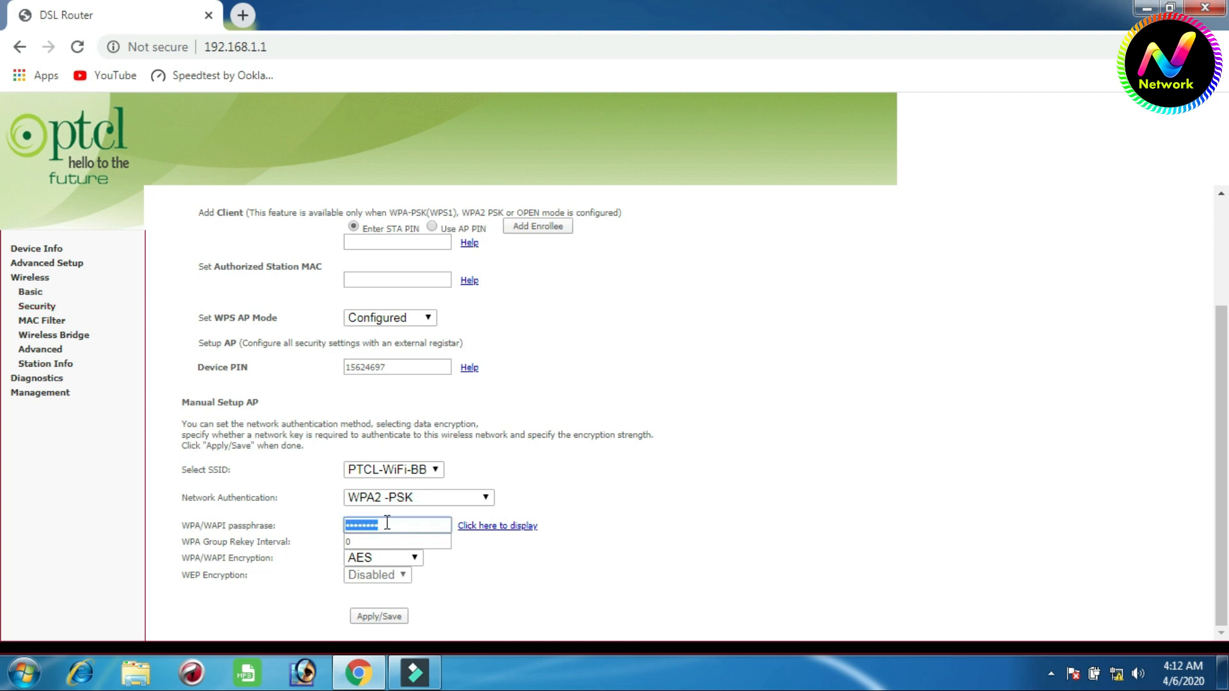
{"action": "left_click", "coordinate": [491, 528]}
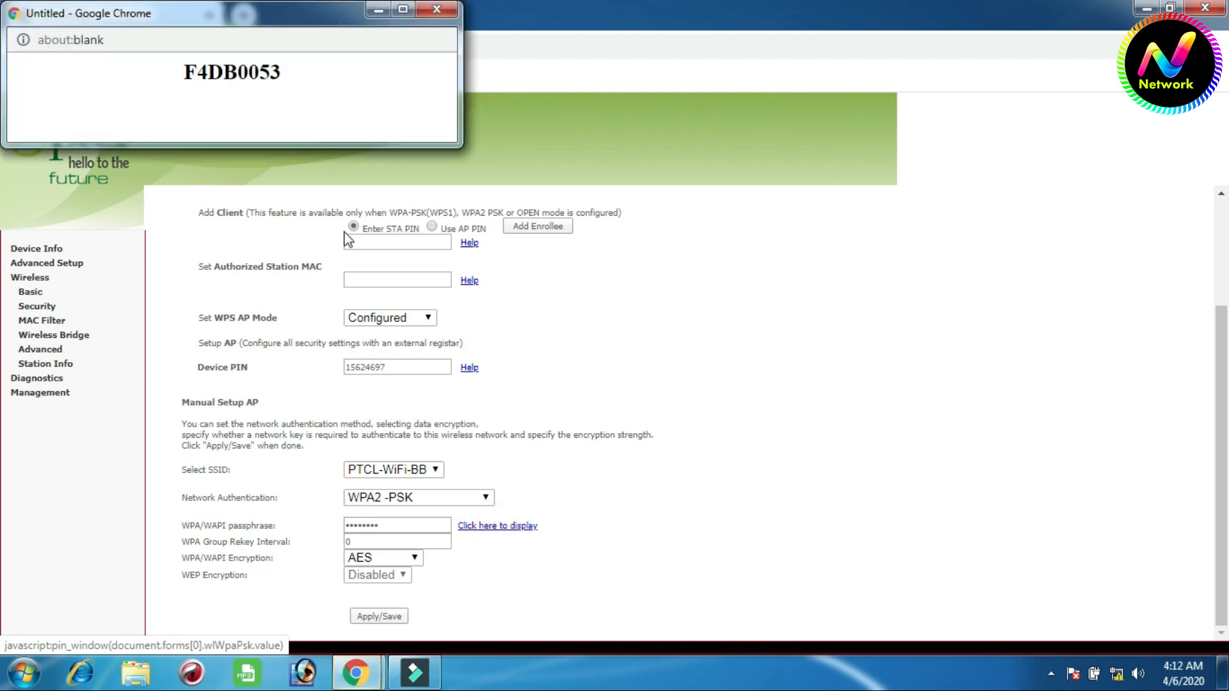
{"action": "left_click_drag", "start_coordinate": [299, 78], "coordinate": [238, 72]}
{"action": "left_click", "coordinate": [128, 72]}
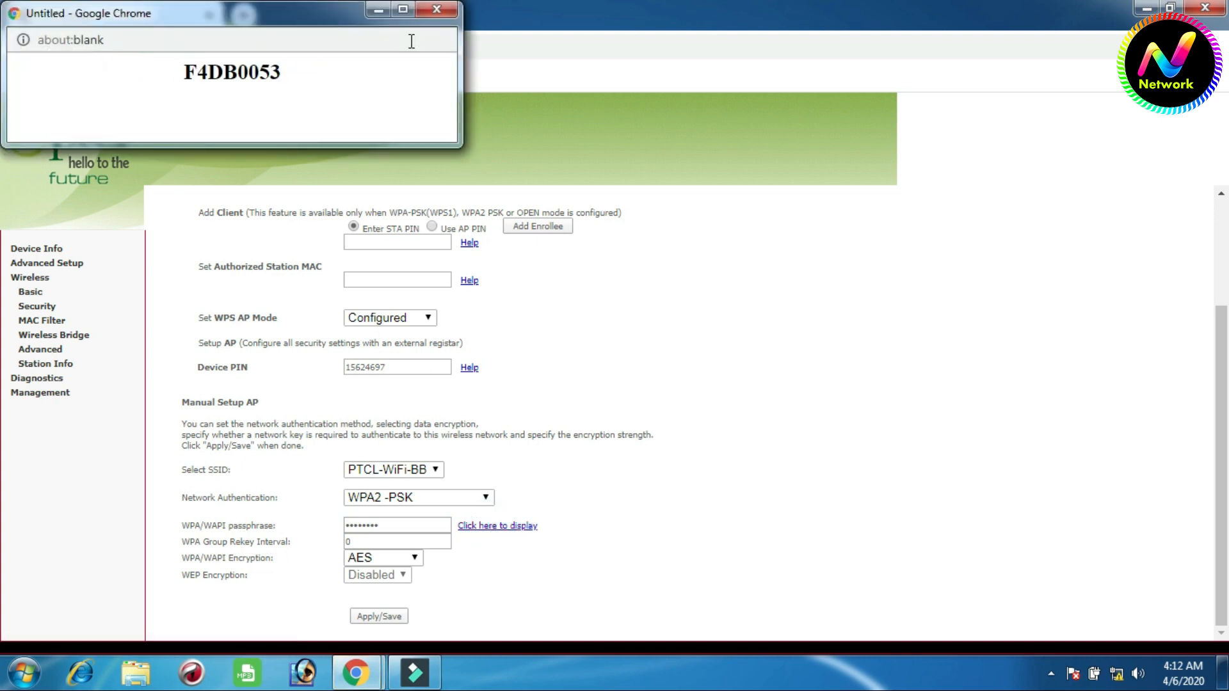
{"action": "left_click", "coordinate": [437, 9]}
{"action": "left_click_drag", "start_coordinate": [411, 527], "coordinate": [345, 525]}
{"action": "left_click", "coordinate": [390, 524]}
{"action": "left_click", "coordinate": [558, 590]}
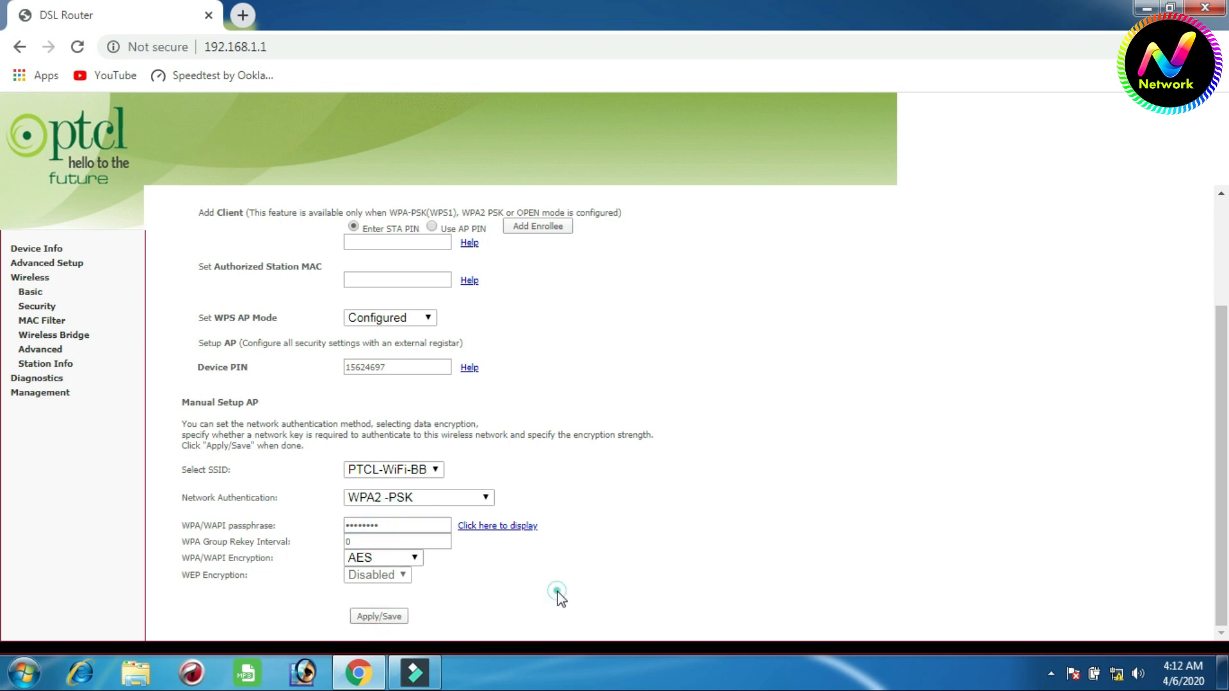
- Check the WAN connection status in the device information, reloading the router page to refresh it
{"action": "left_click", "coordinate": [49, 249]}
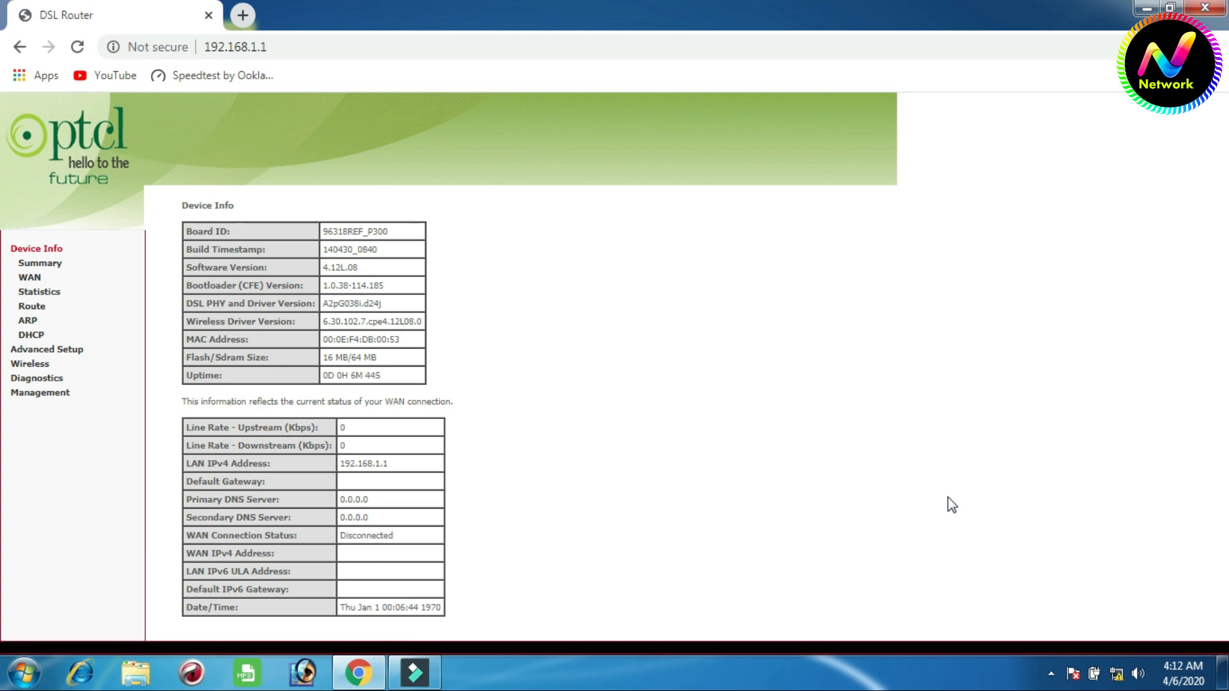
{"action": "left_click", "coordinate": [78, 47]}
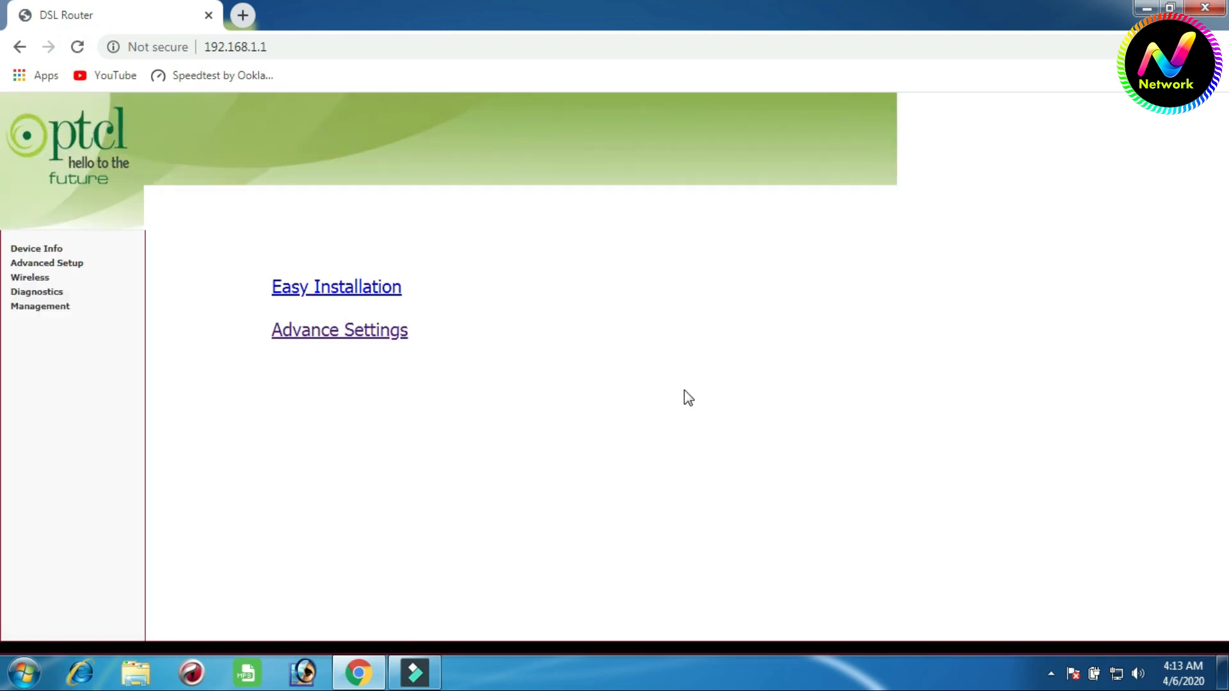
{"action": "left_click", "coordinate": [39, 251]}
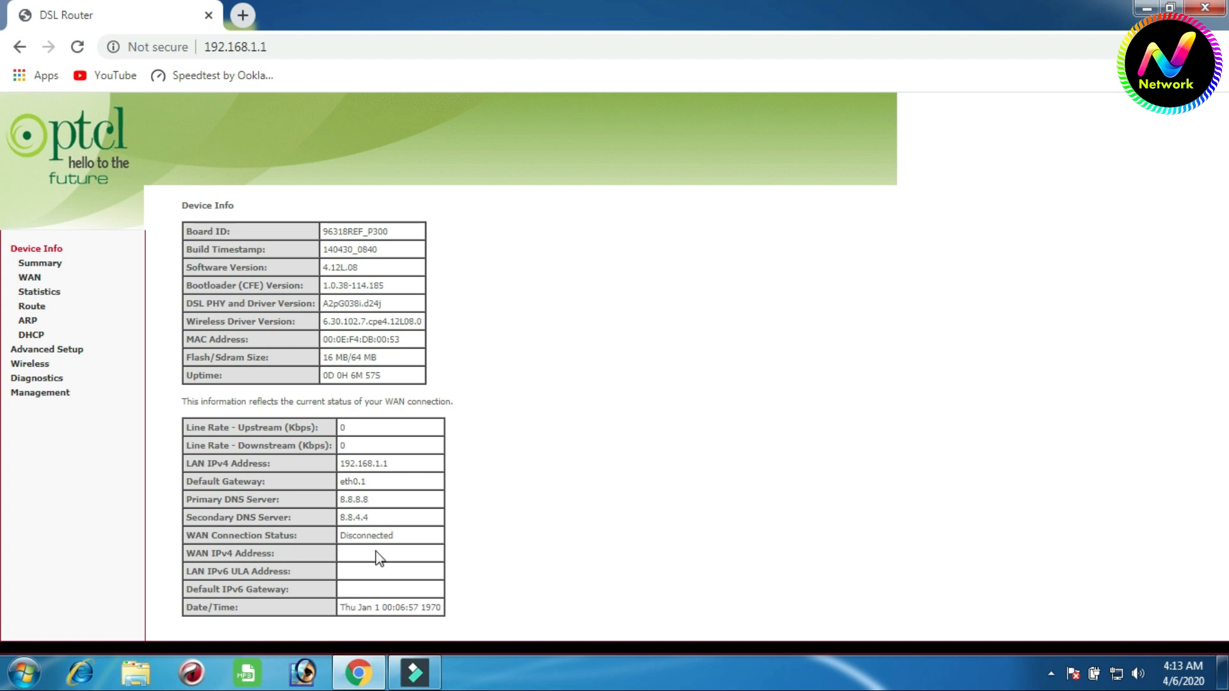
- Test the internet connection by loading YouTube in a new tab, and return to the router page
{"action": "left_click", "coordinate": [243, 15]}
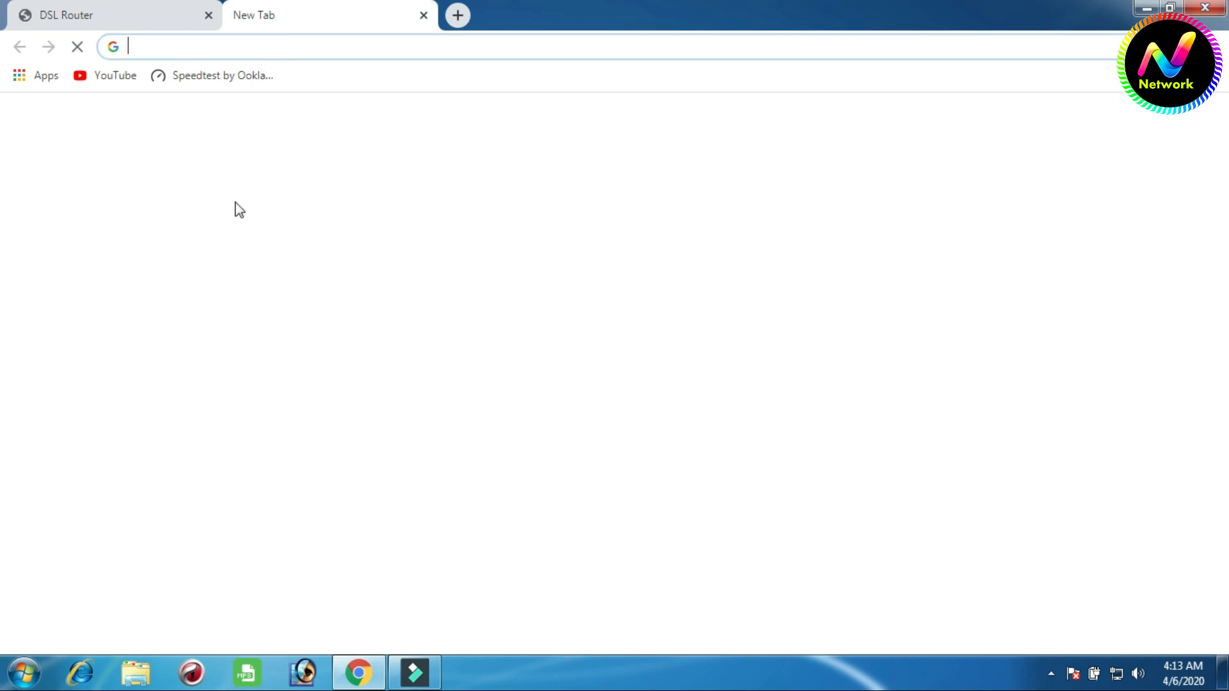
{"action": "left_click", "coordinate": [127, 82]}
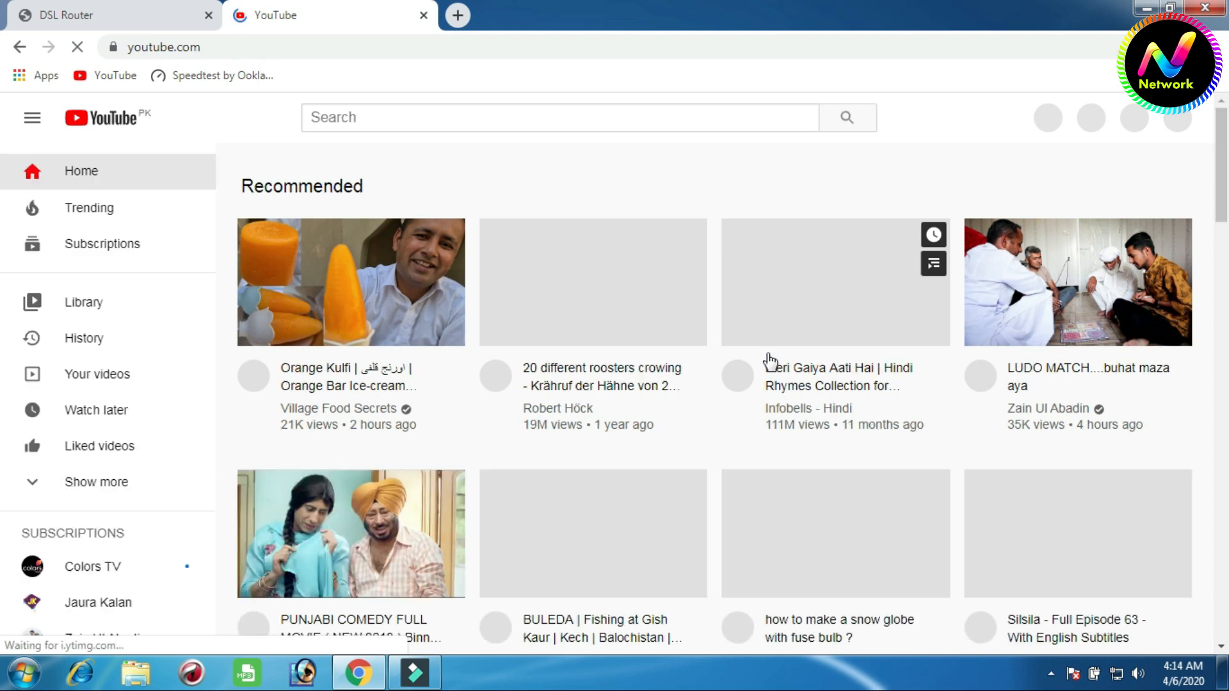
{"action": "scroll", "coordinate": [766, 366], "scroll_direction": "down", "scroll_amount": 1}
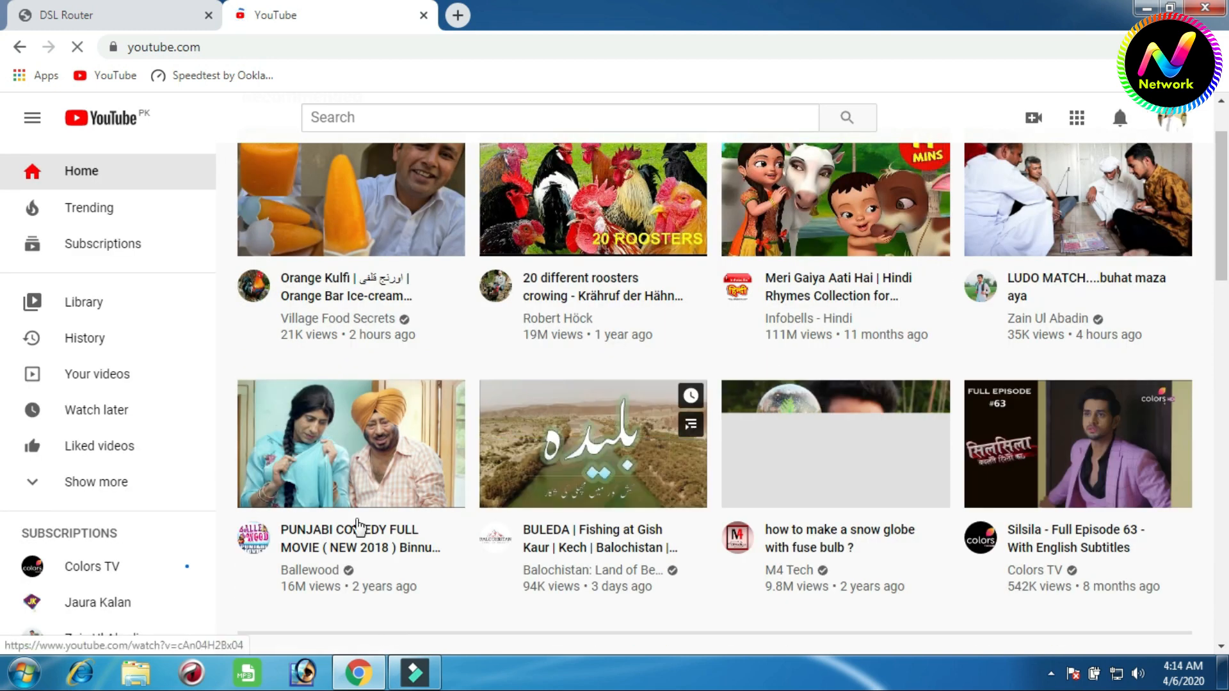
{"action": "scroll", "coordinate": [330, 515], "scroll_direction": "up", "scroll_amount": 1}
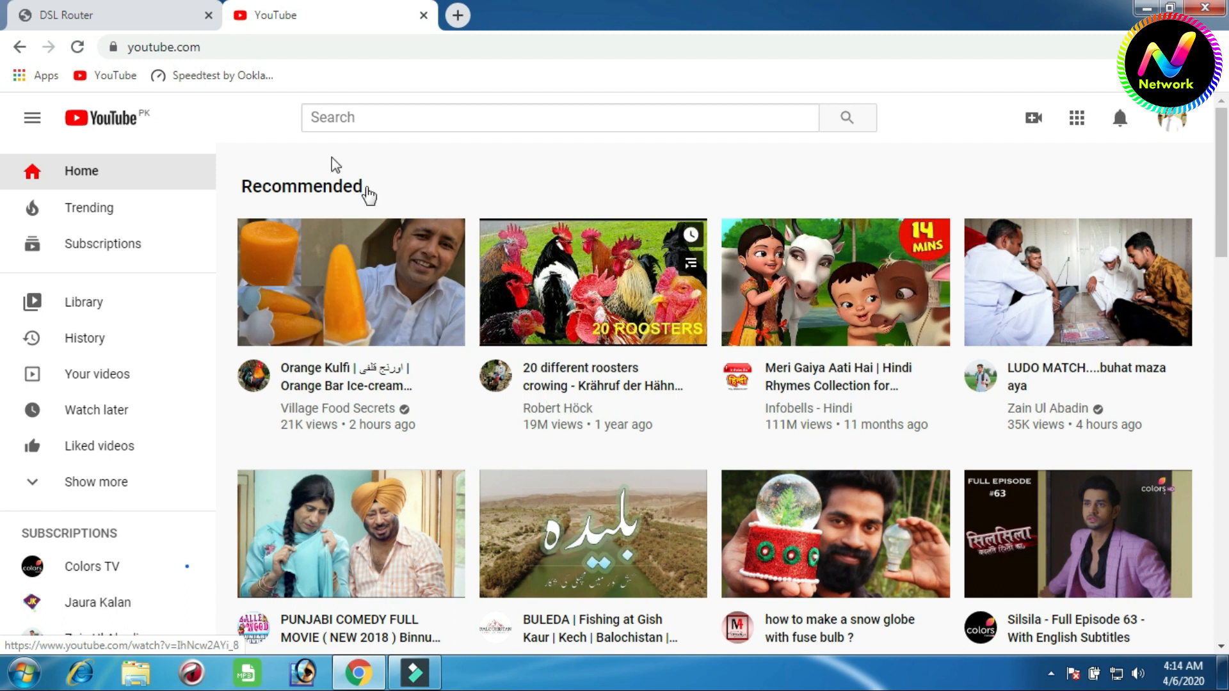
{"action": "left_click", "coordinate": [175, 23]}
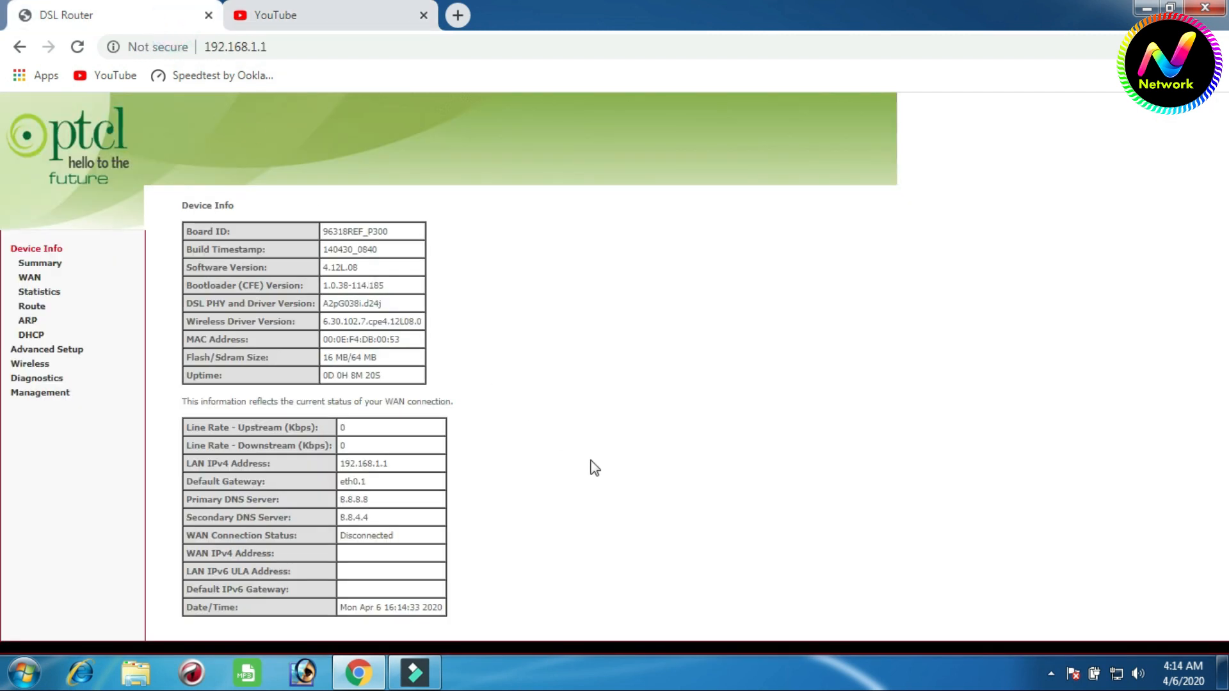